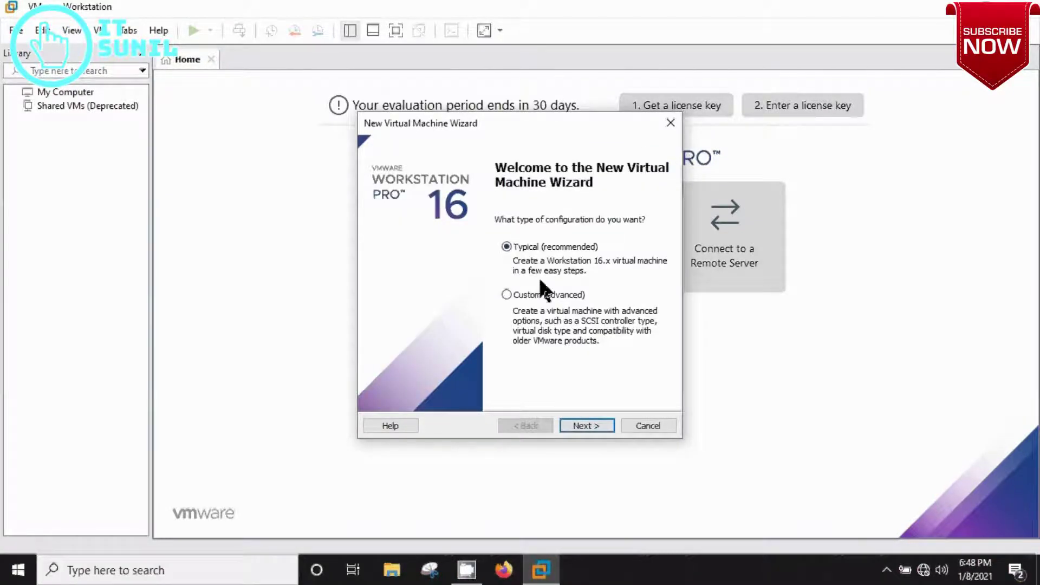
Step: Keep the Typical configuration and choose the Windows Server 2012 R2 ISO image as the guest system's installation source
left_click(584, 425)
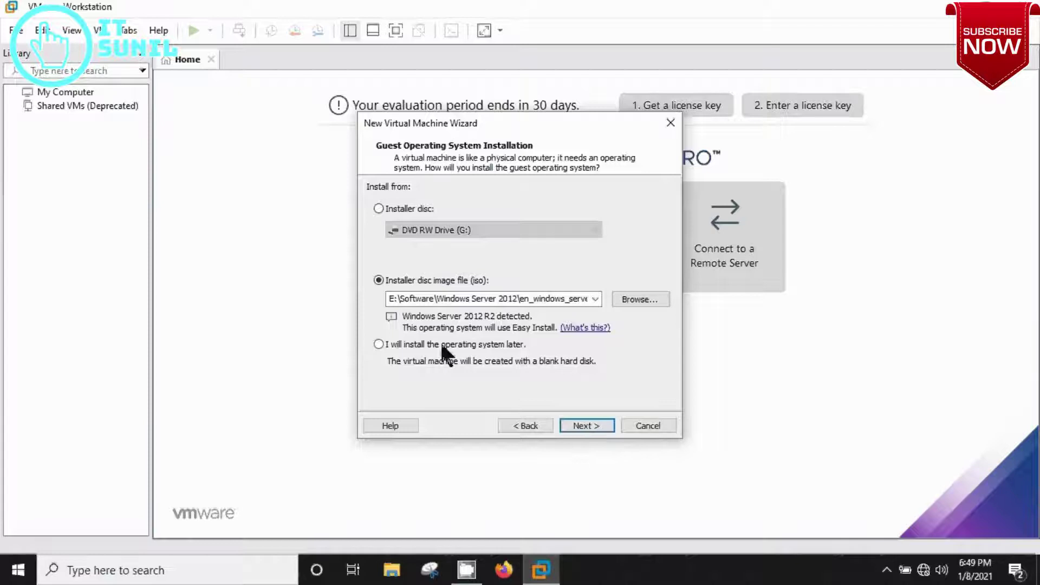
left_click(379, 209)
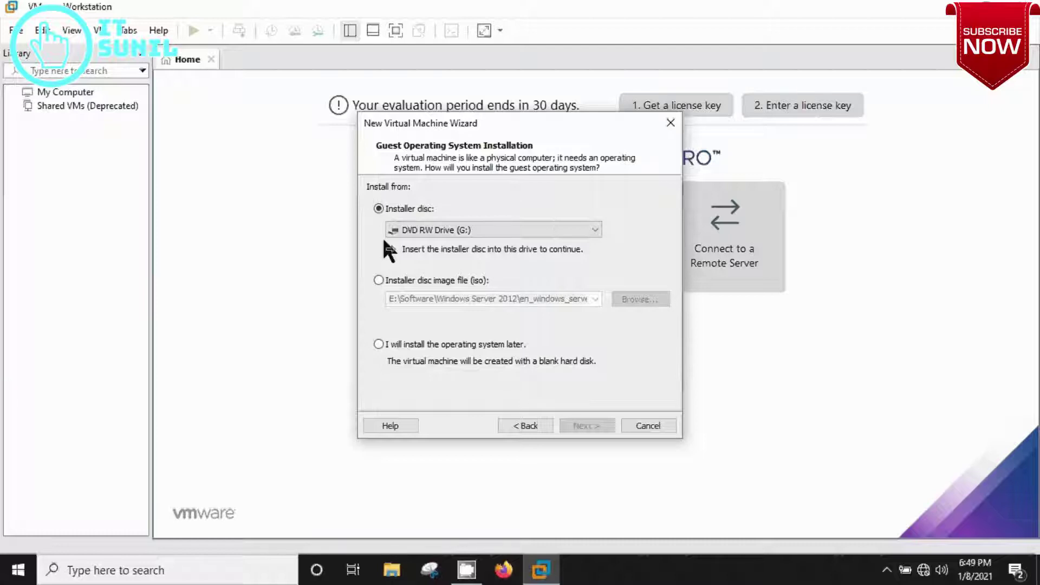
left_click(378, 280)
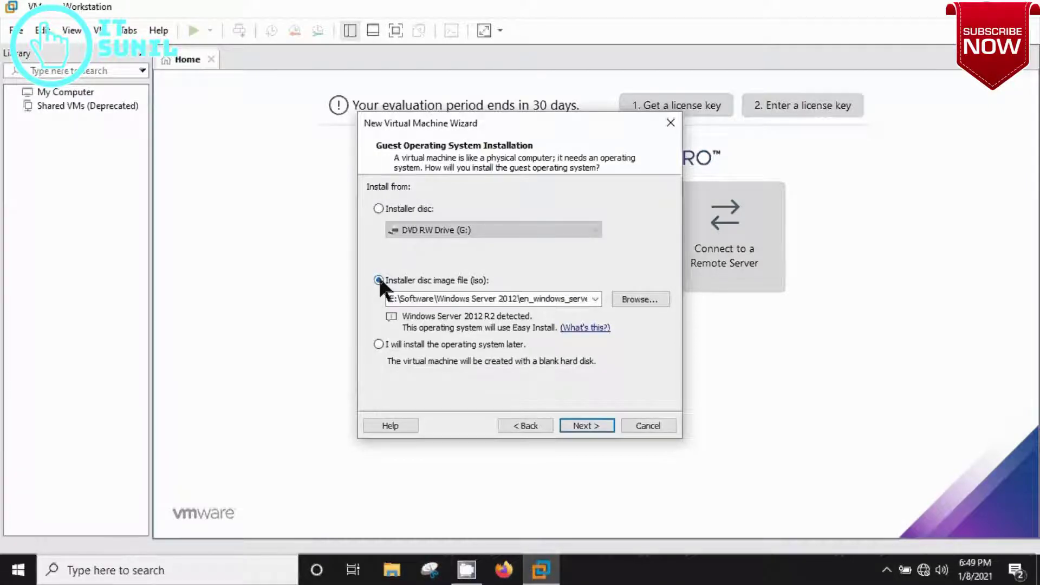
left_click(378, 209)
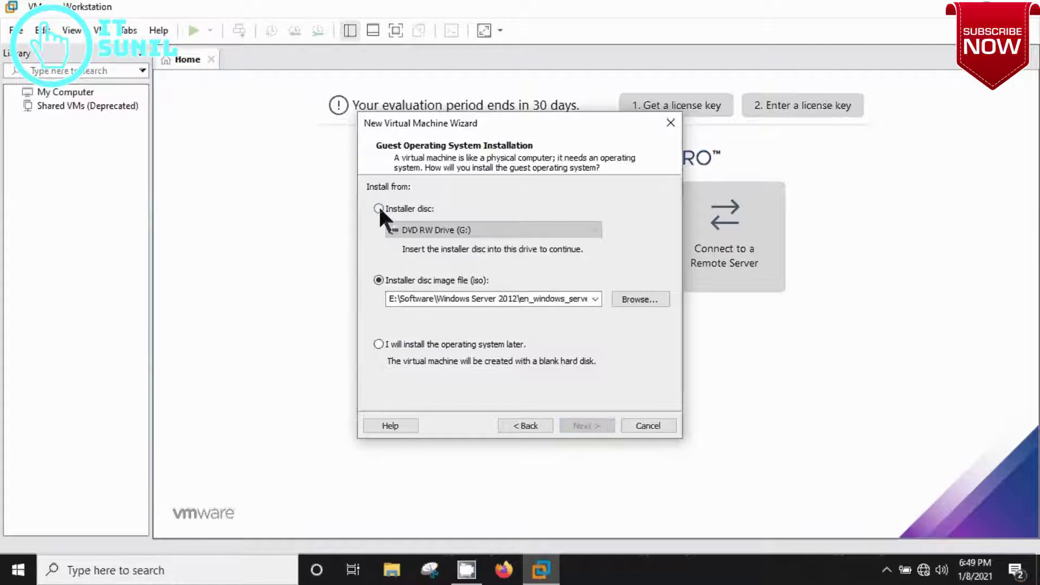
left_click(379, 280)
left_click(636, 302)
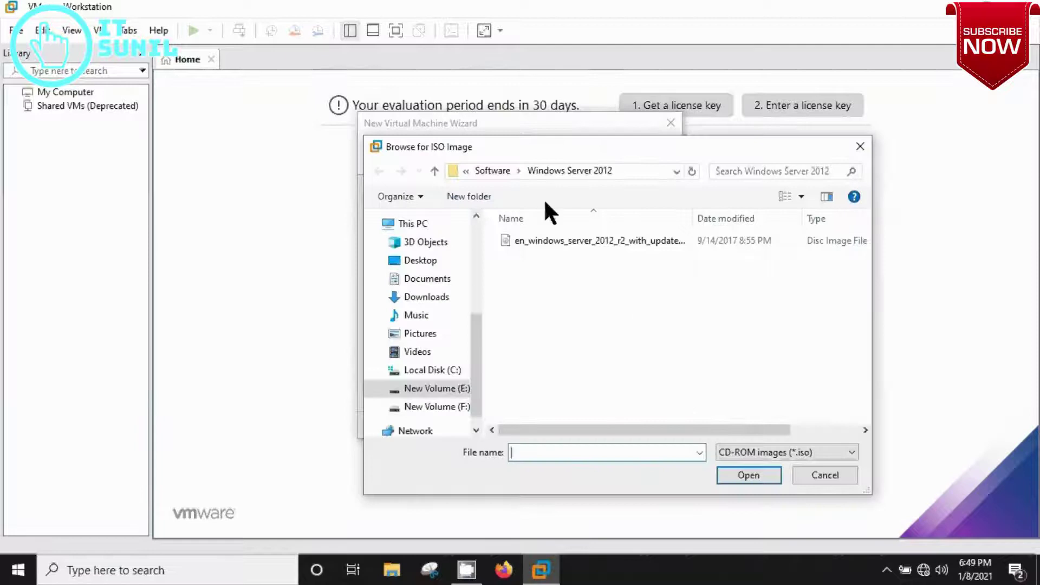
double_click(564, 241)
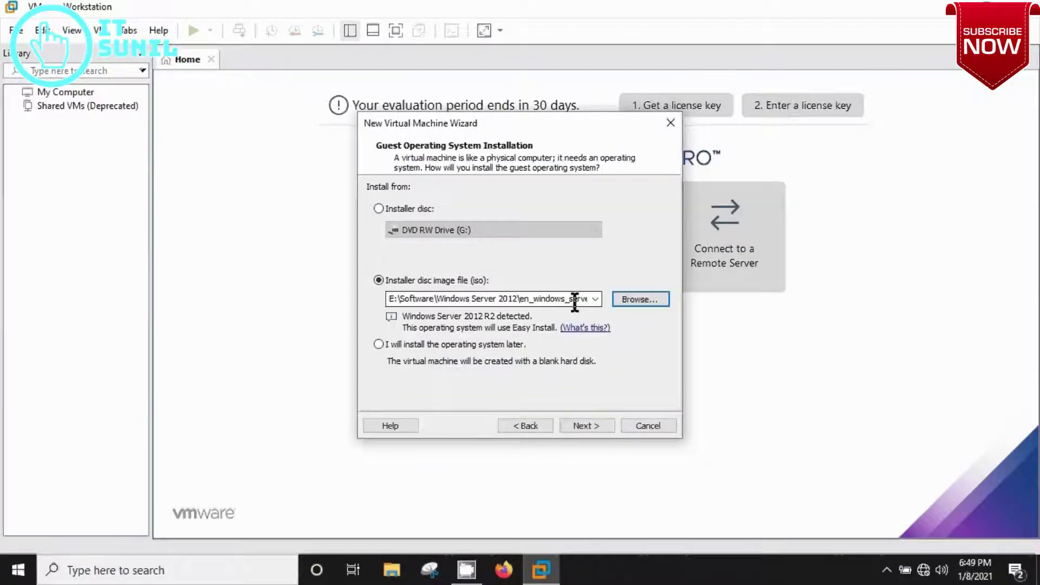
left_click(587, 424)
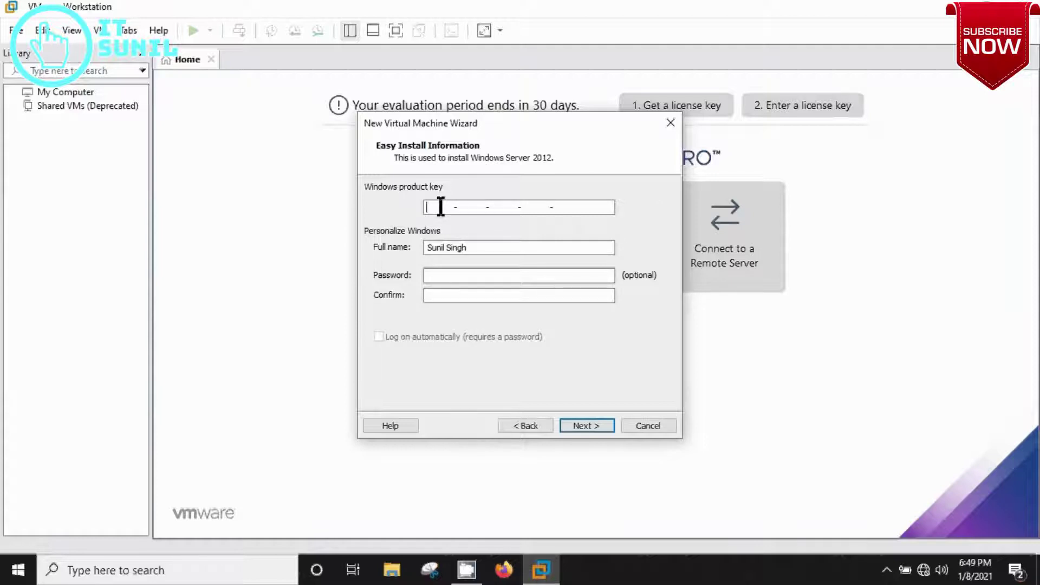
Step: Enter and confirm the Windows account password in the Easy Install information, leaving the product key blank
left_click(437, 276)
type("*****")
key("Tab")
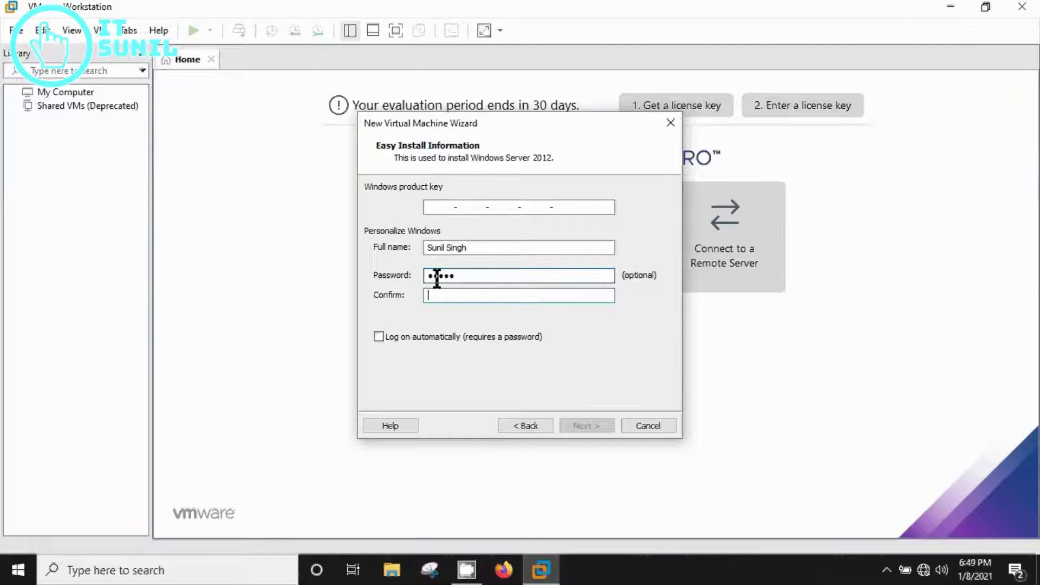
type("*****")
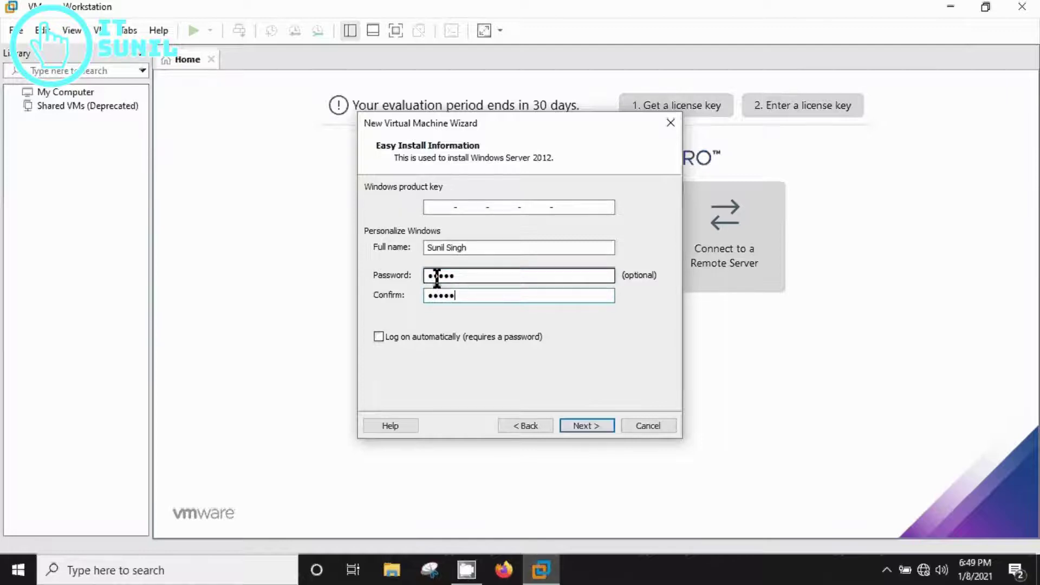
key("Return")
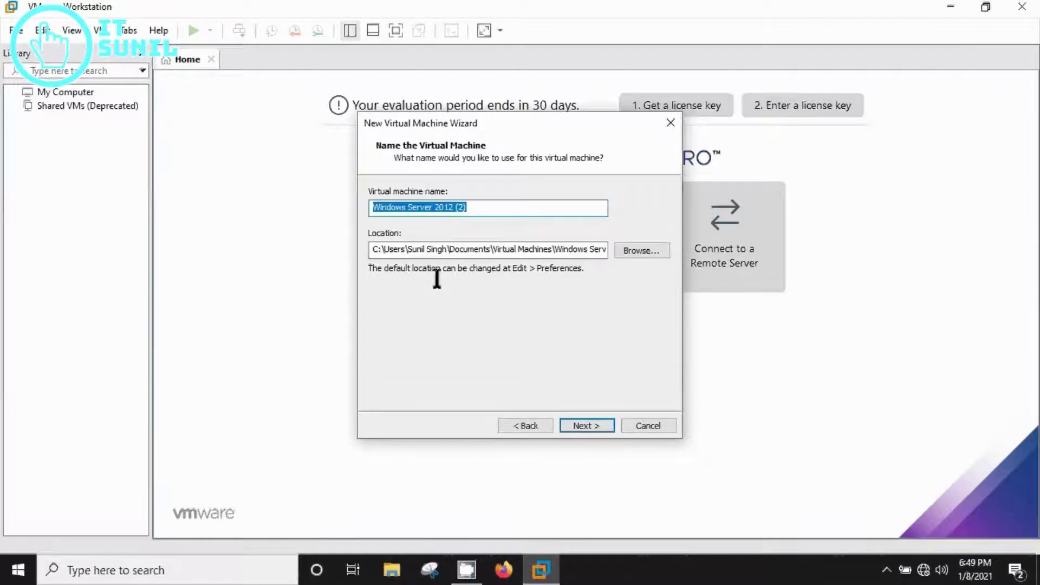
Step: Name the virtual machine "Windows Server 2 k12"
left_click(478, 207)
key("BackSpace")
key("BackSpace")
key("BackSpace")
key("BackSpace")
key("BackSpace")
key("BackSpace")
key("BackSpace")
key("BackSpace")
key("BackSpace")
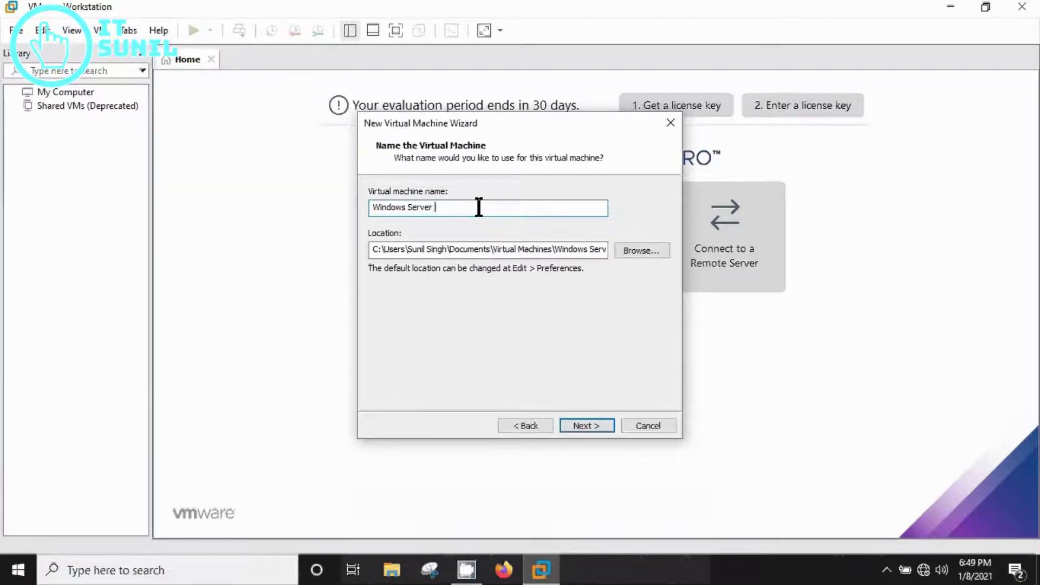
type("2")
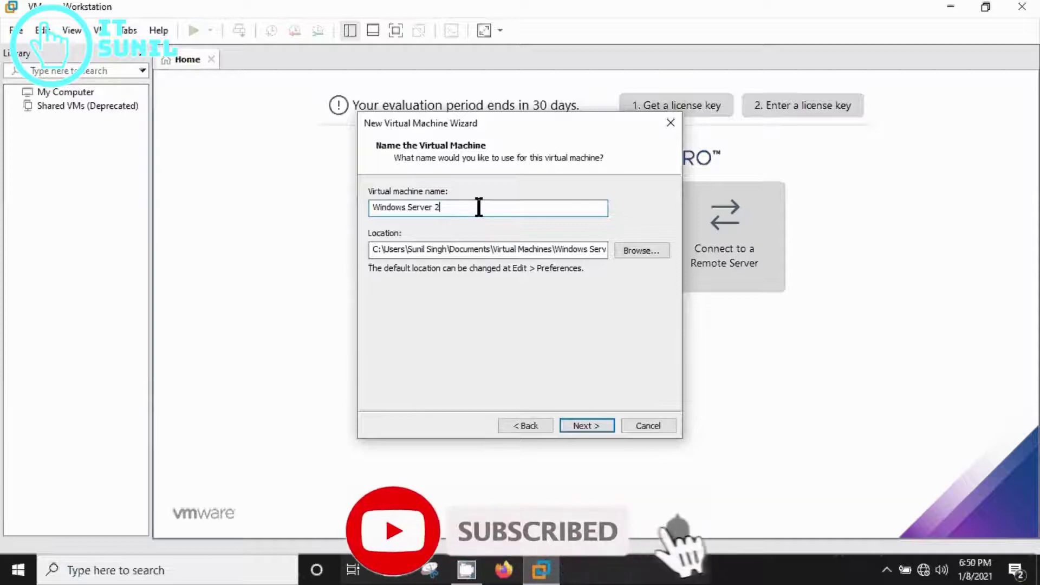
type("k12")
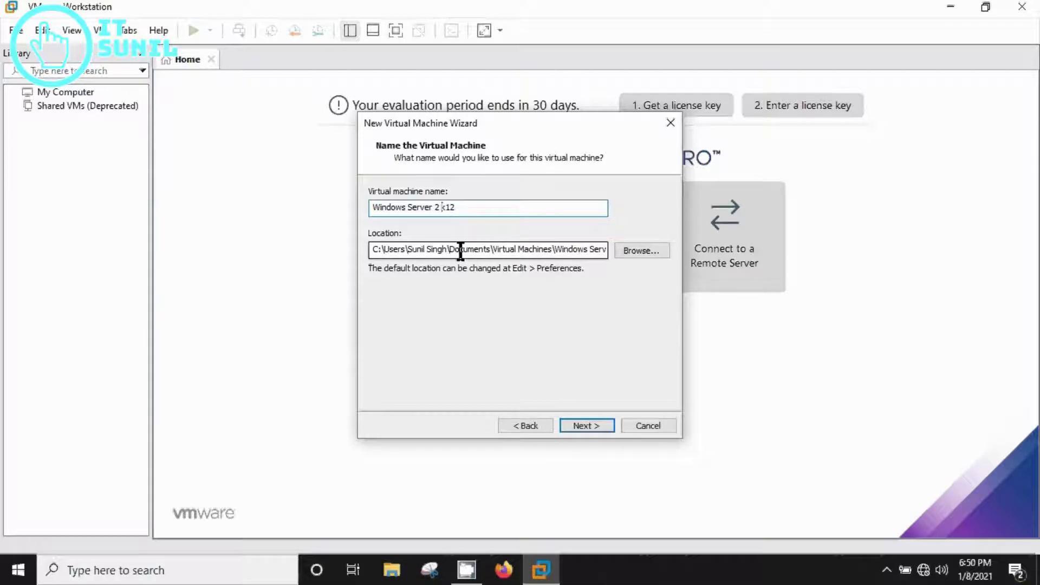
Step: Look at the folder choices for the virtual machine's location and accept the default folder
left_click_drag(383, 249, 612, 248)
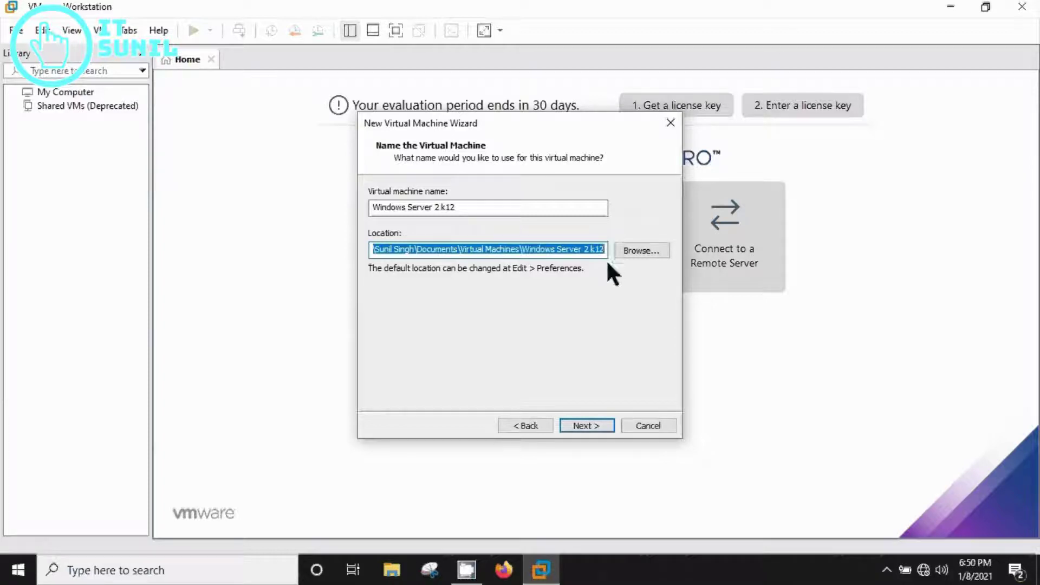
left_click(639, 251)
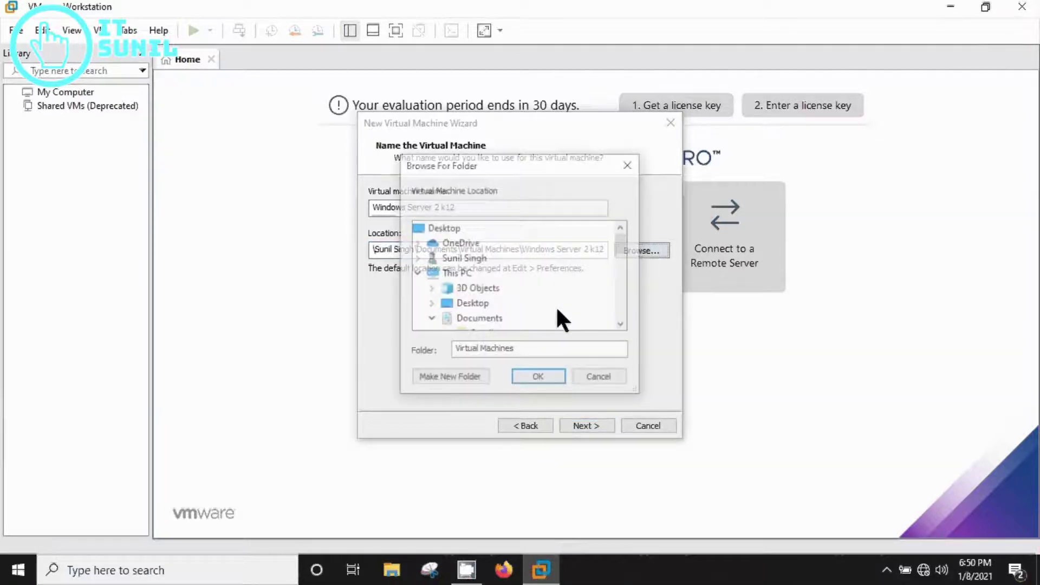
left_click(620, 378)
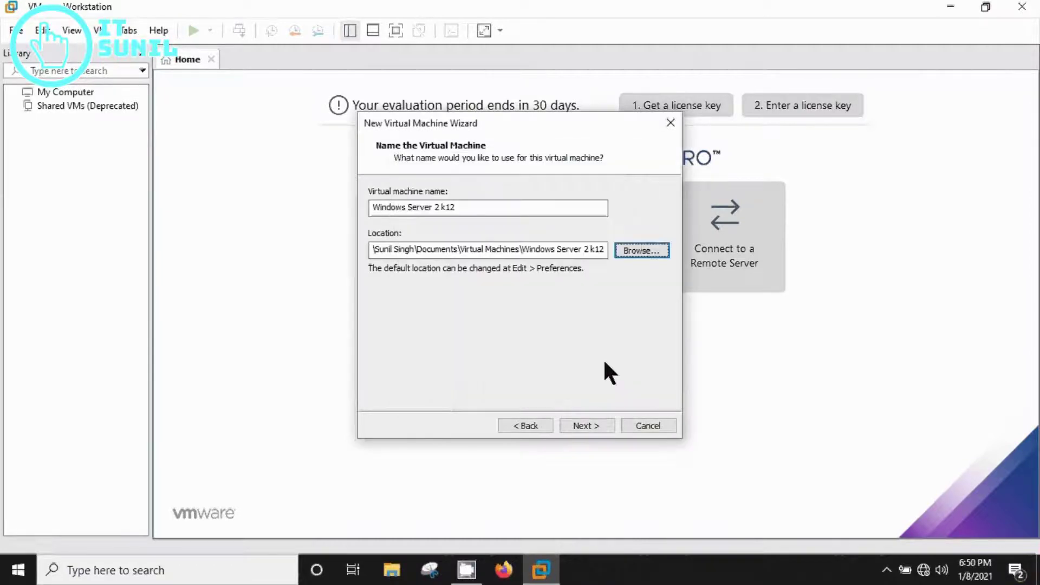
left_click(586, 425)
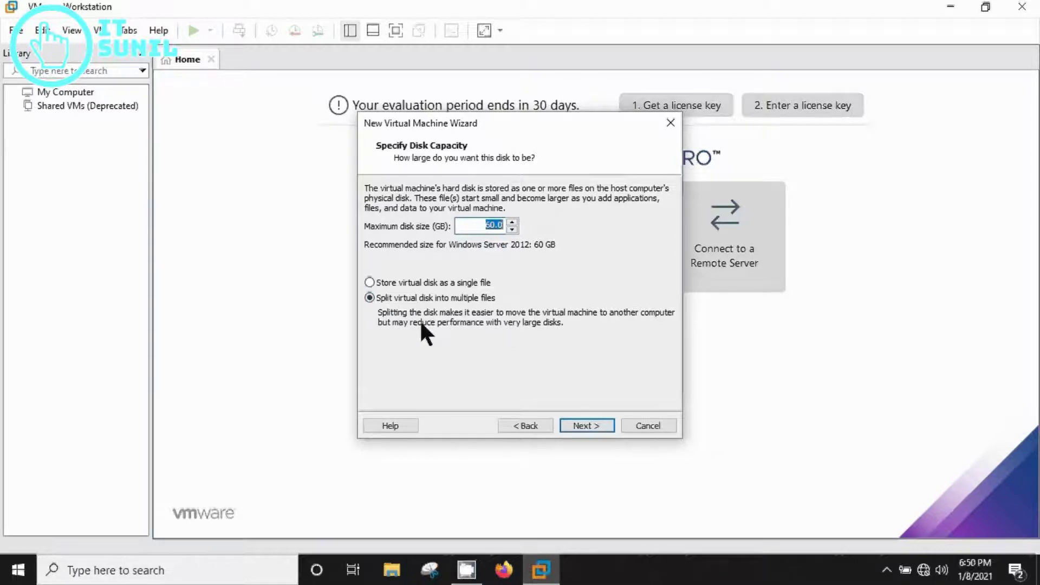
Step: Store the 60 GB virtual disk as a single file and accept the disk capacity settings
left_click(373, 282)
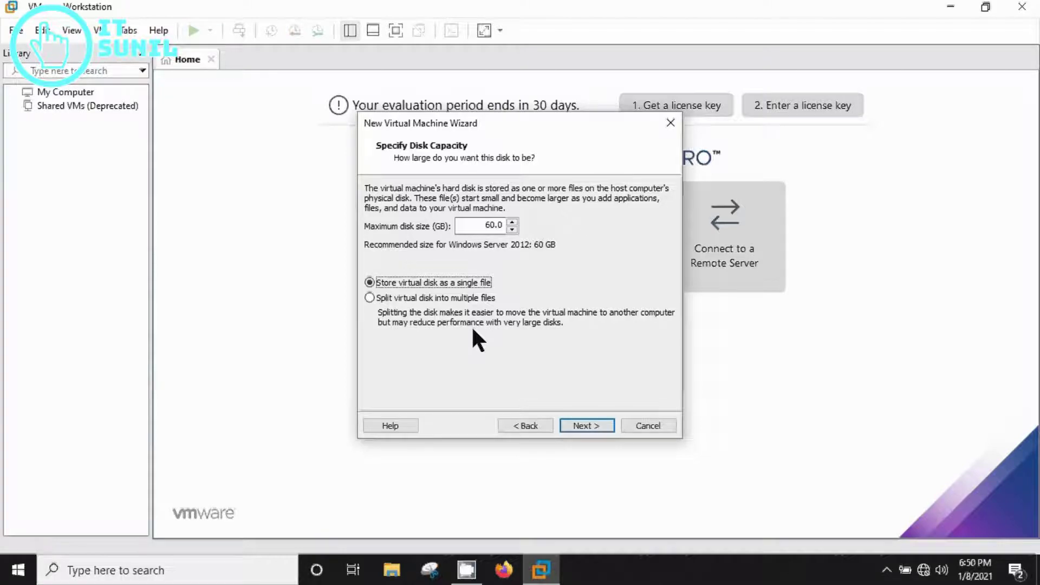
left_click(587, 421)
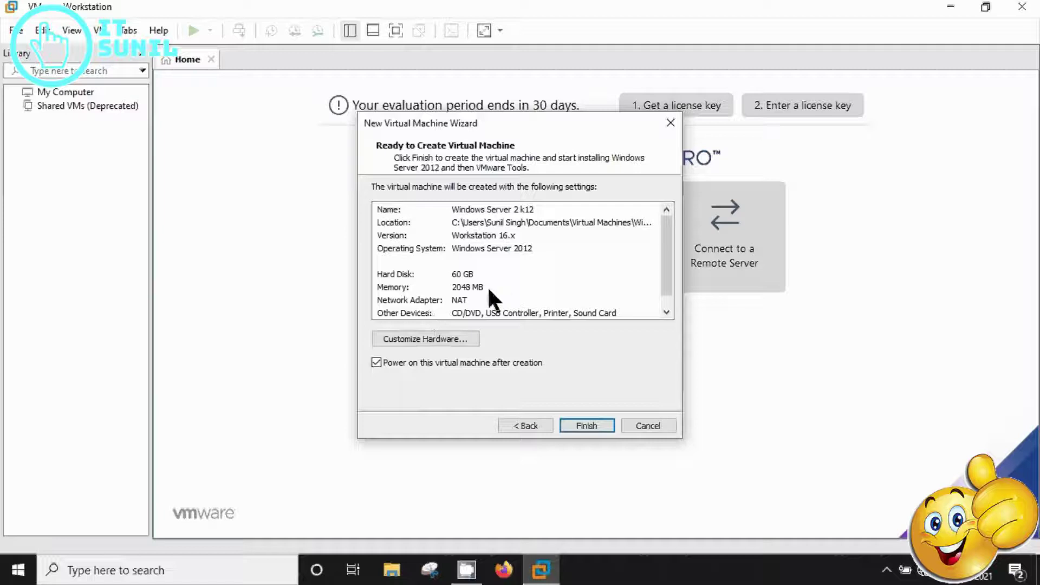
Step: Review the USB controller, network adapter and CD/DVD hardware settings, and finish creating the virtual machine
left_click(503, 315)
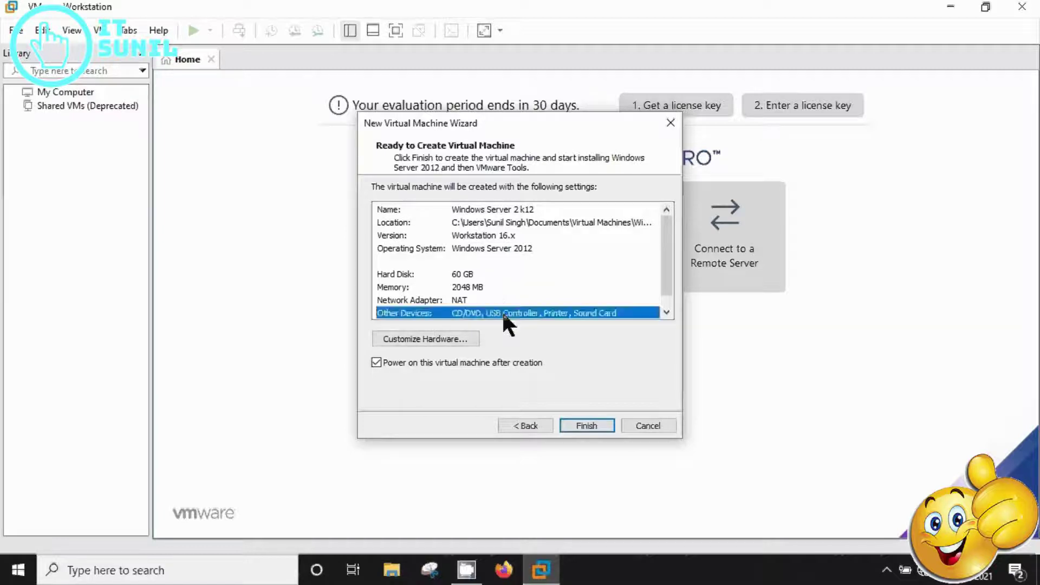
left_click(429, 341)
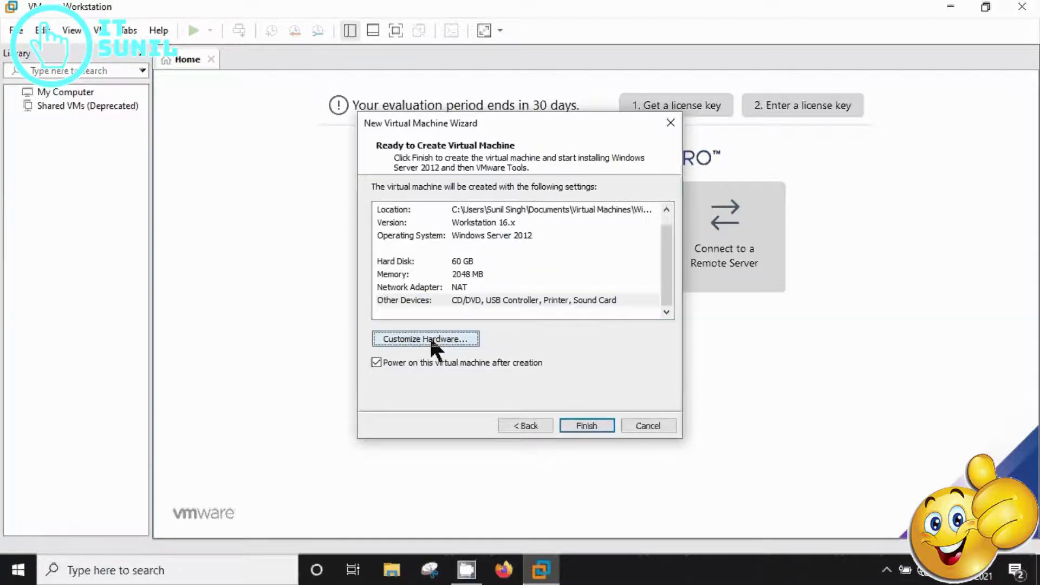
left_click(298, 119)
left_click(299, 107)
left_click(303, 94)
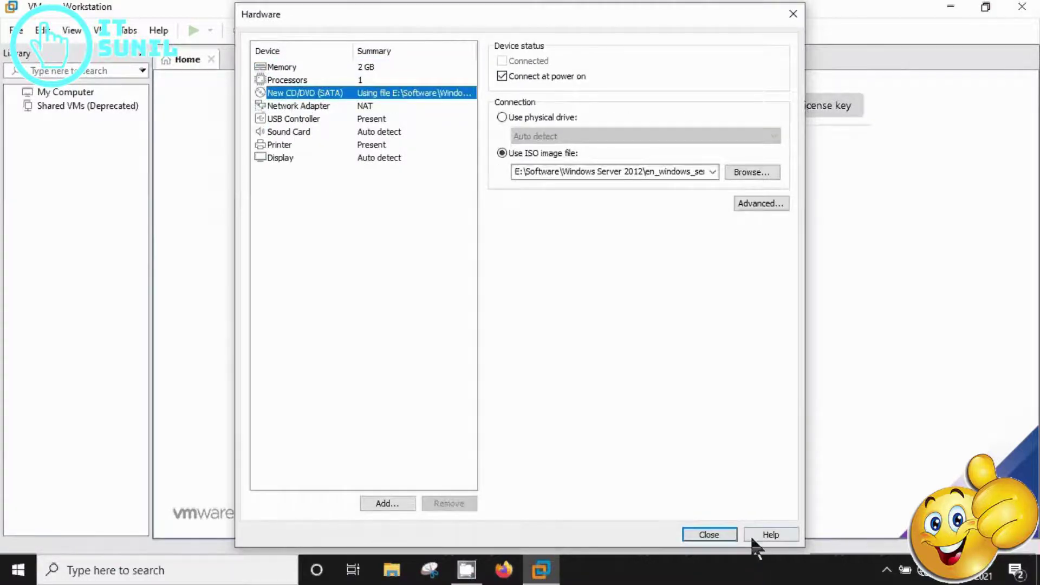
left_click(711, 535)
left_click(589, 428)
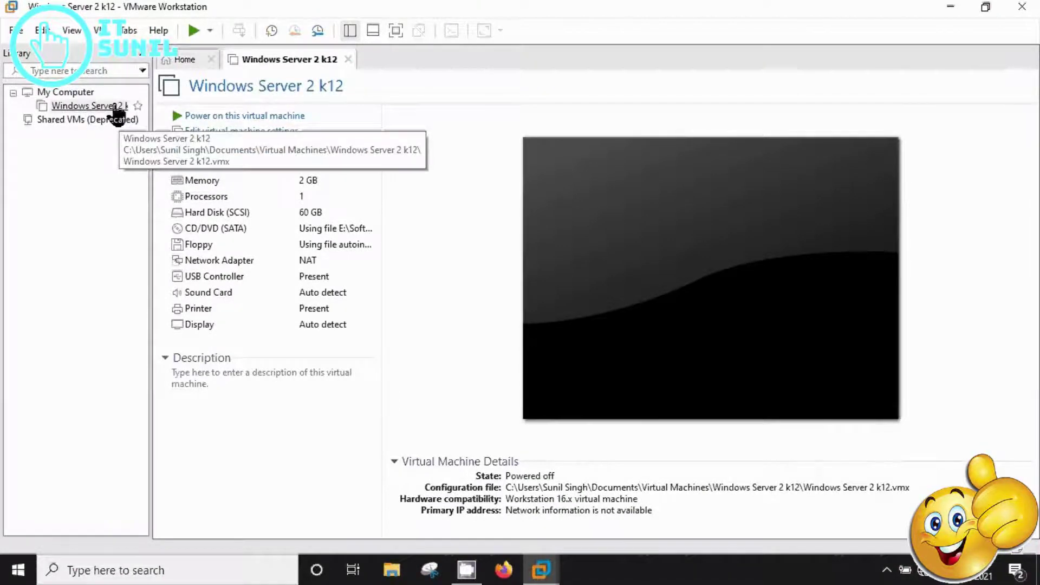
Step: Try to power on the Windows Server 2 k12 virtual machine
left_click(193, 30)
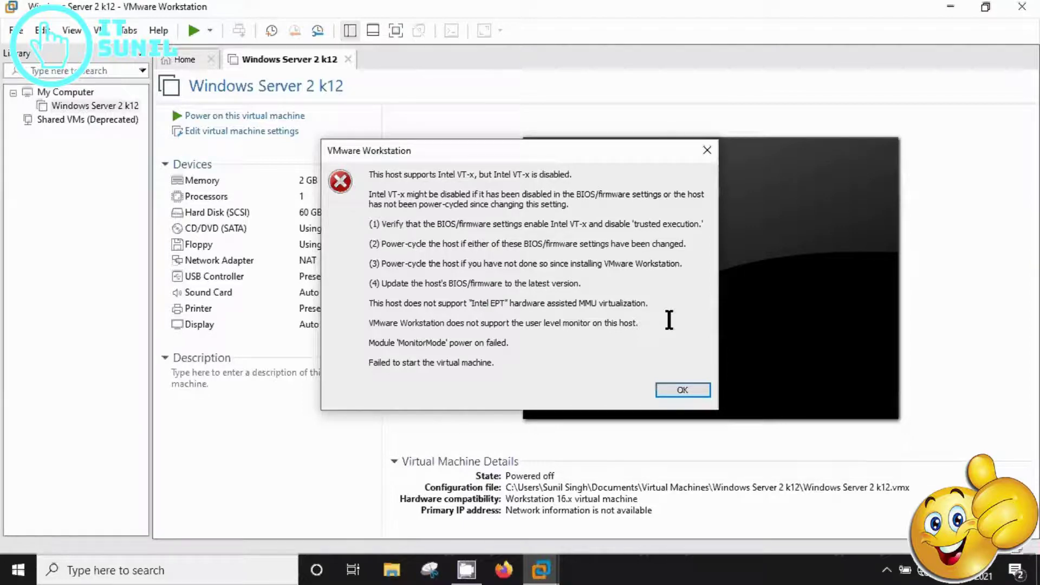
Step: Check the host CPU's virtualization status in Task Manager with graphs per logical processor, and dismiss the power-on error
right_click(704, 568)
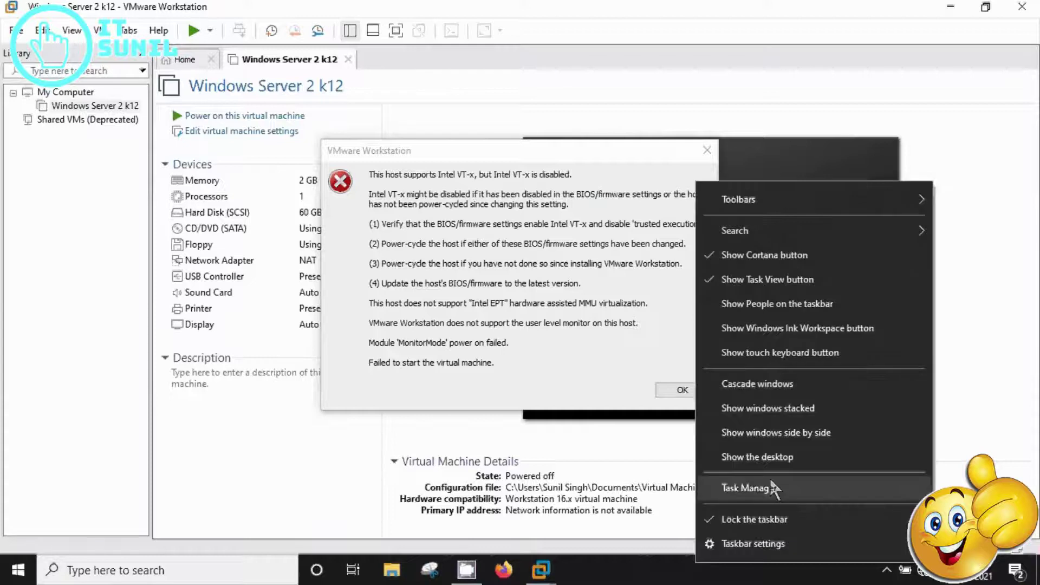
left_click(774, 488)
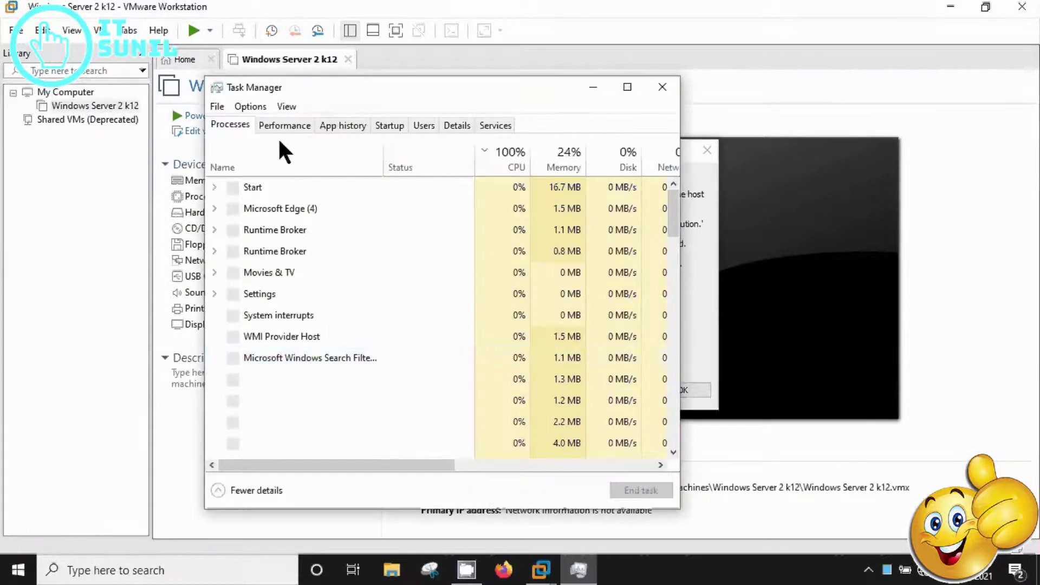
left_click(286, 125)
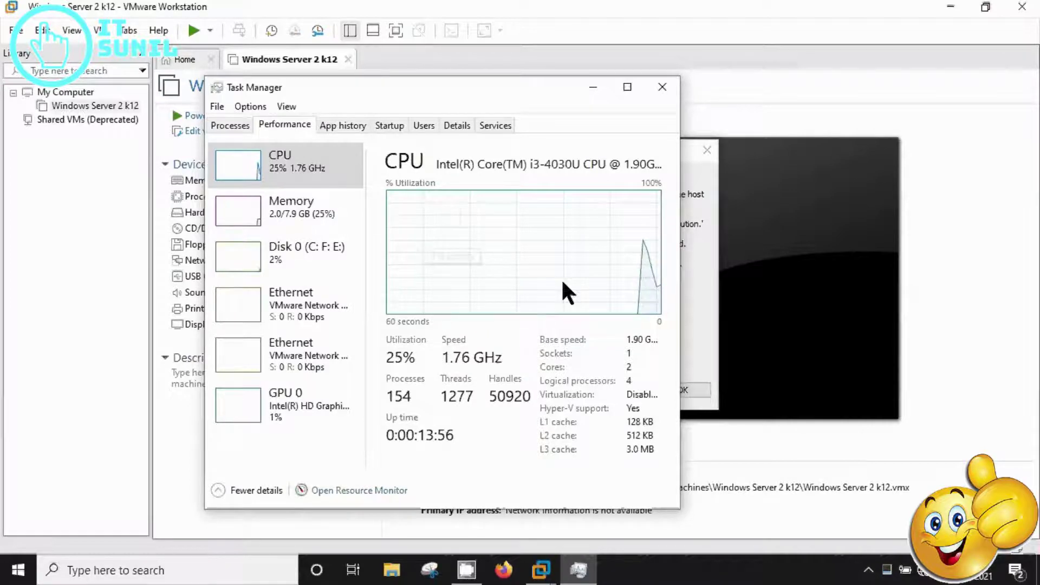
right_click(522, 217)
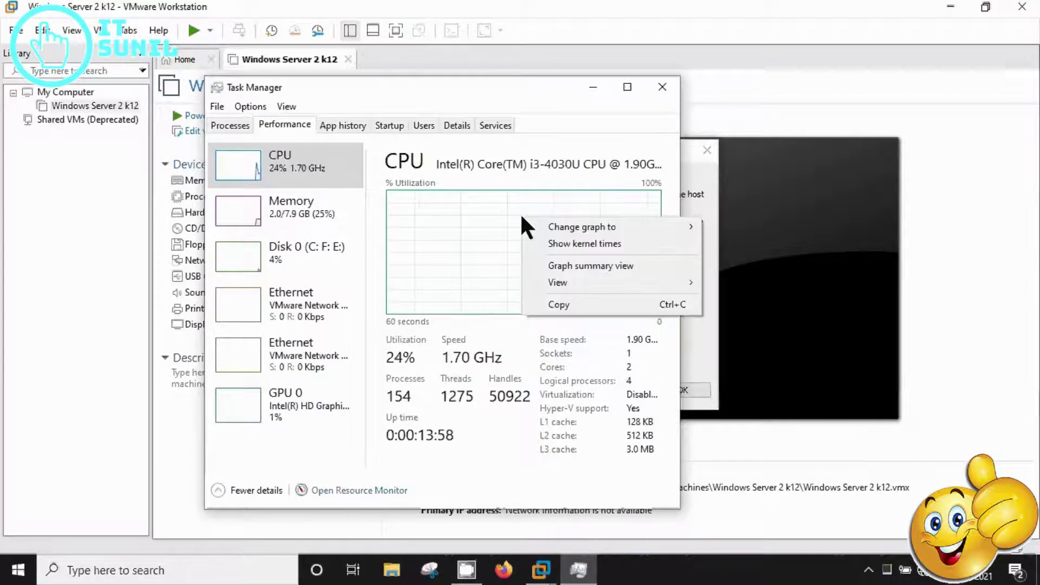
mouse_move(627, 225)
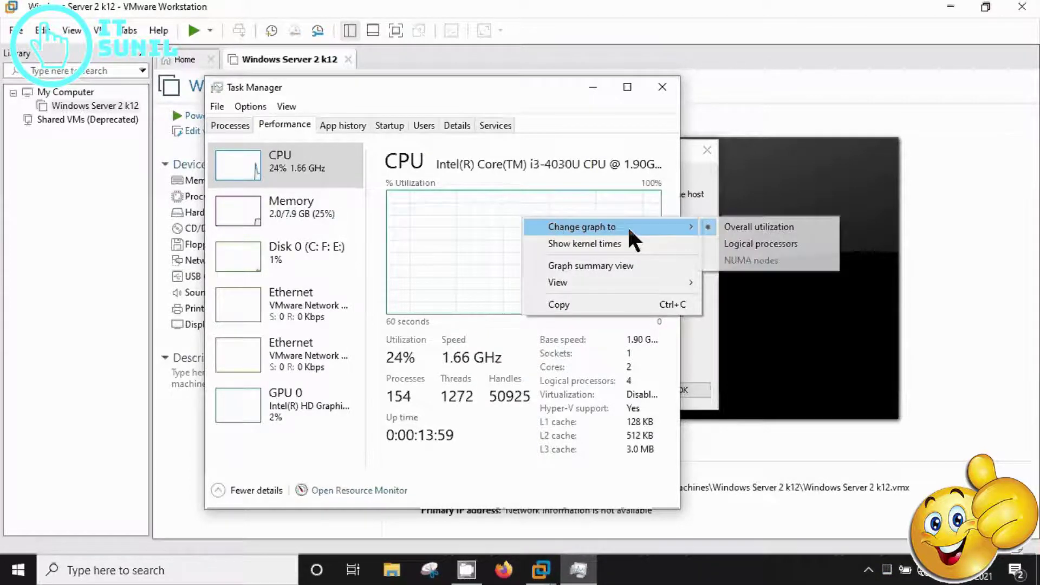
left_click(772, 244)
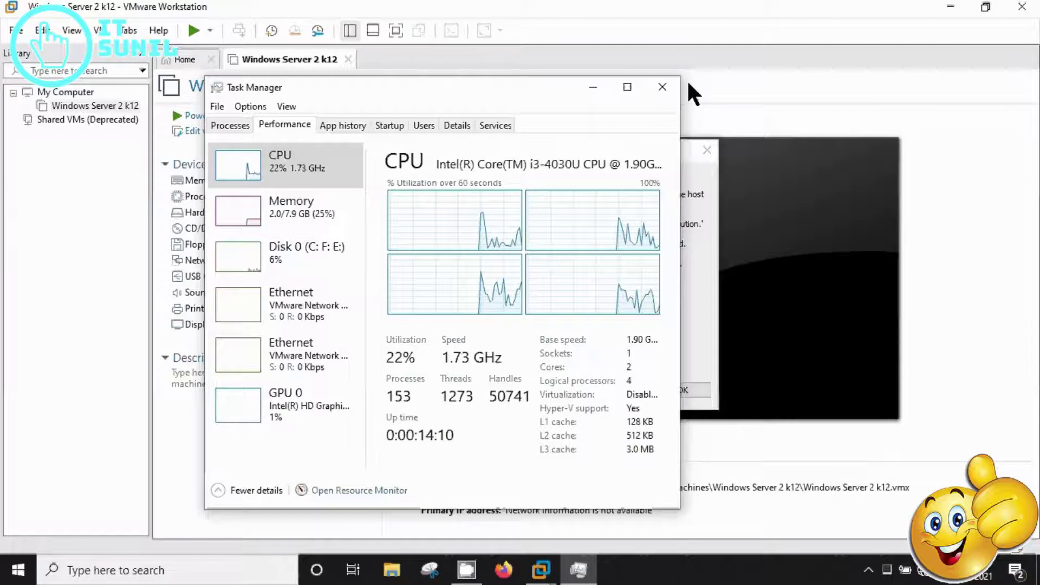
left_click(662, 88)
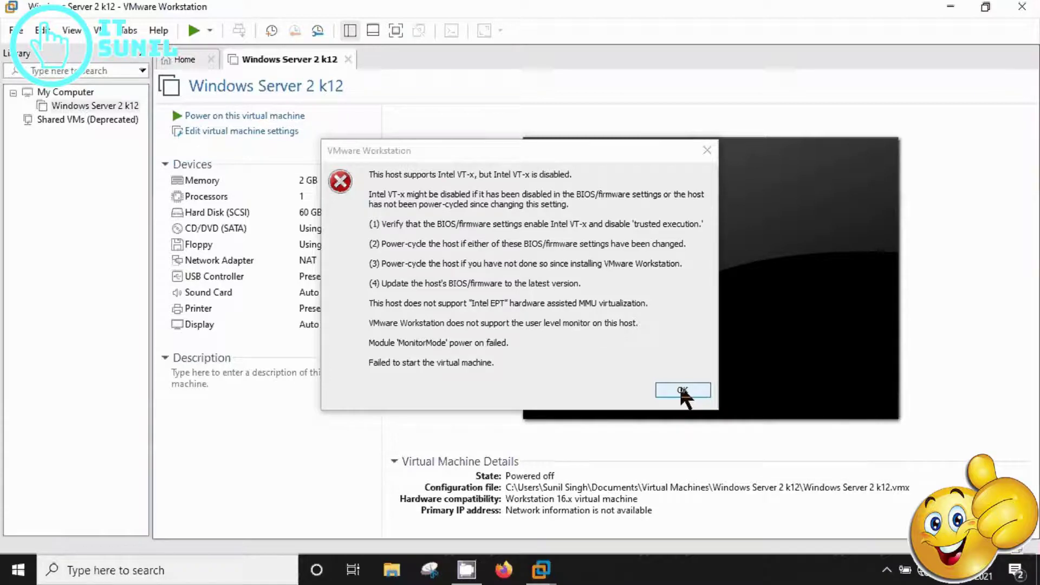
left_click(684, 391)
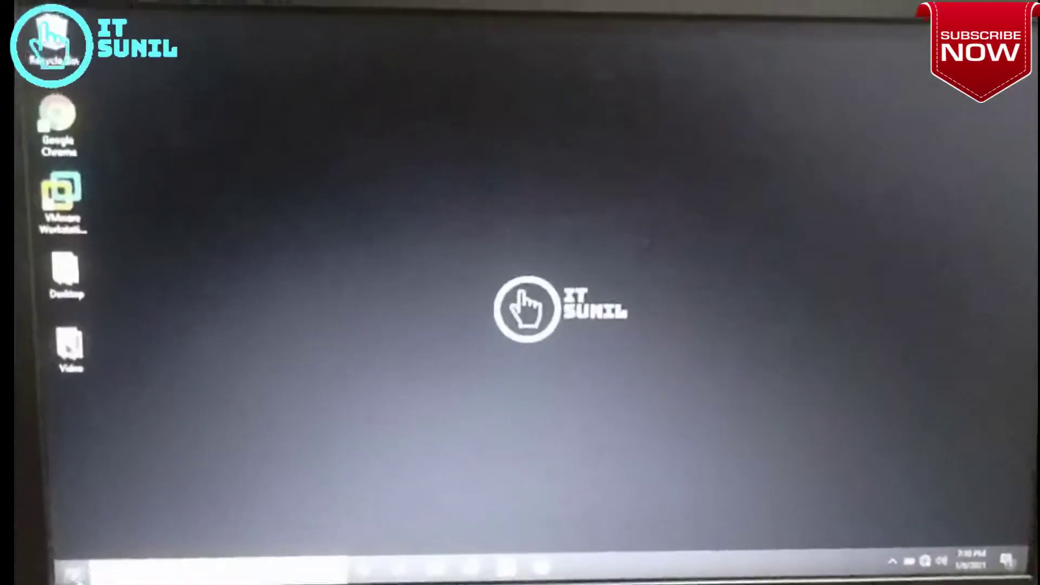
Step: Restart the computer to enter its BIOS setup utility
left_click(70, 573)
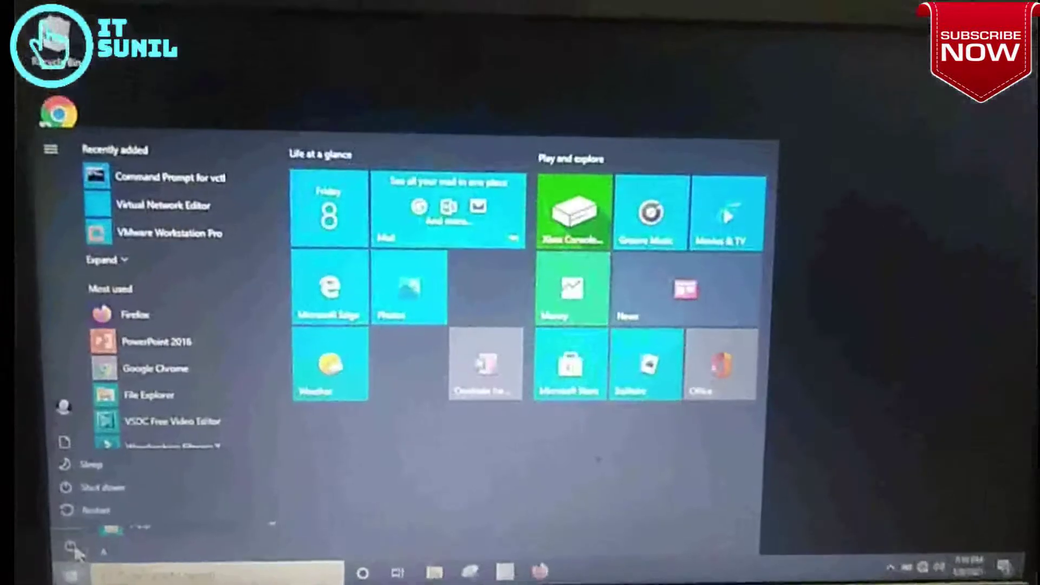
left_click(96, 512)
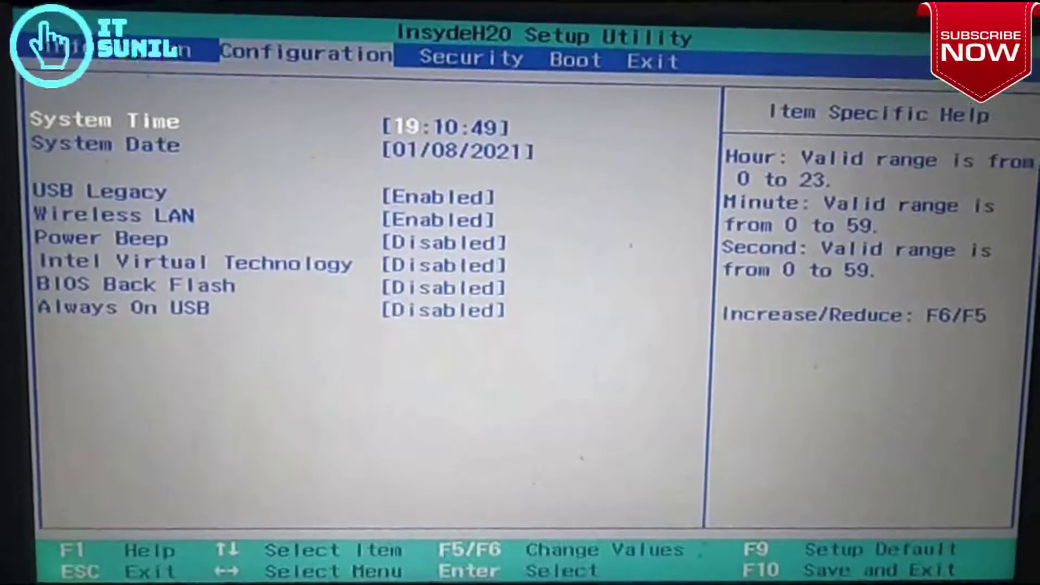
Step: Set Intel Virtual Technology to Enabled in the BIOS configuration and exit saving changes
key("Down")
key("Down")
key("Down")
key("Down")
key("Down")
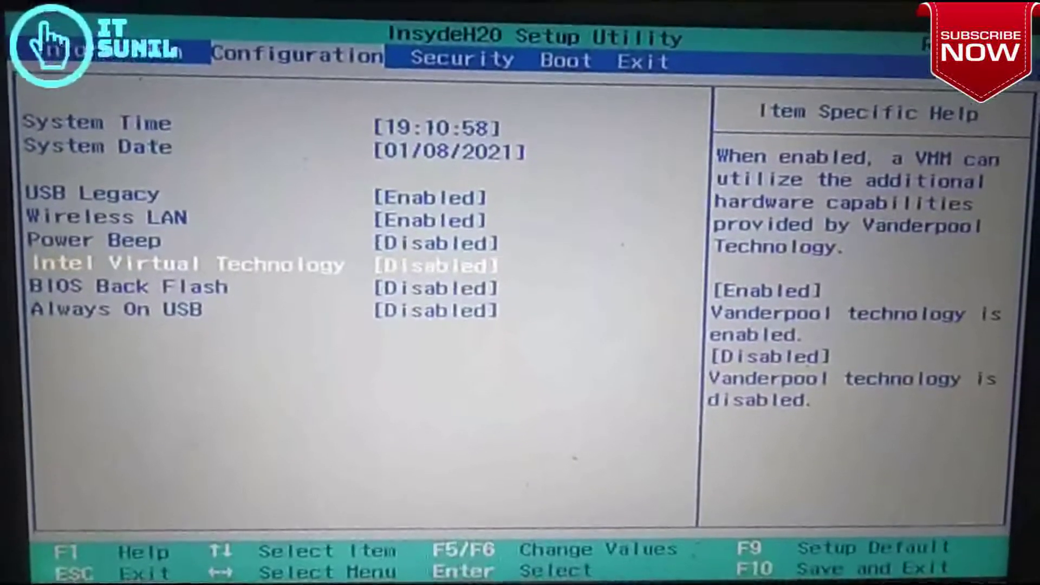
key("Return")
key("Down")
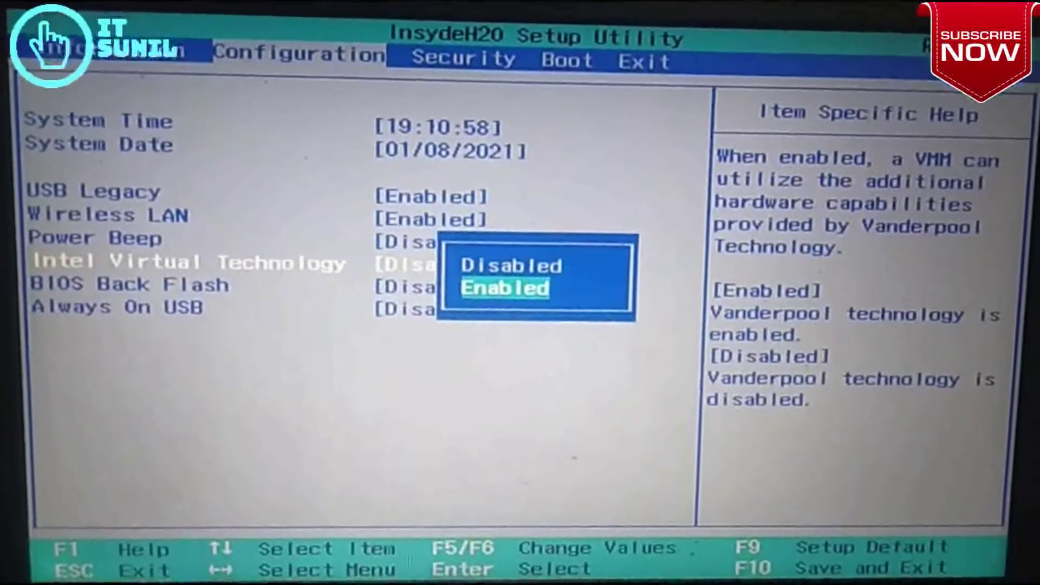
key("Return")
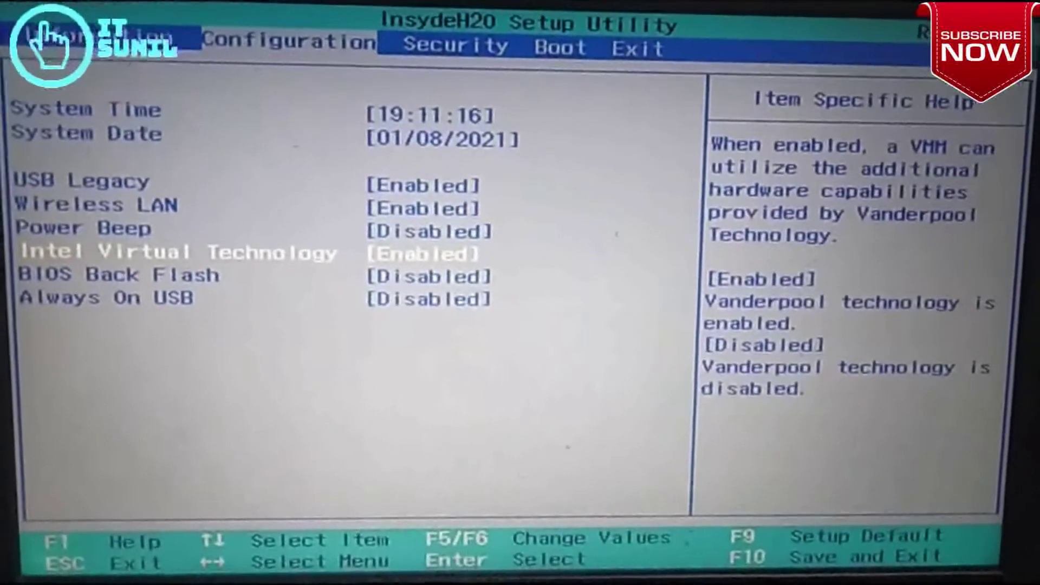
key("F10")
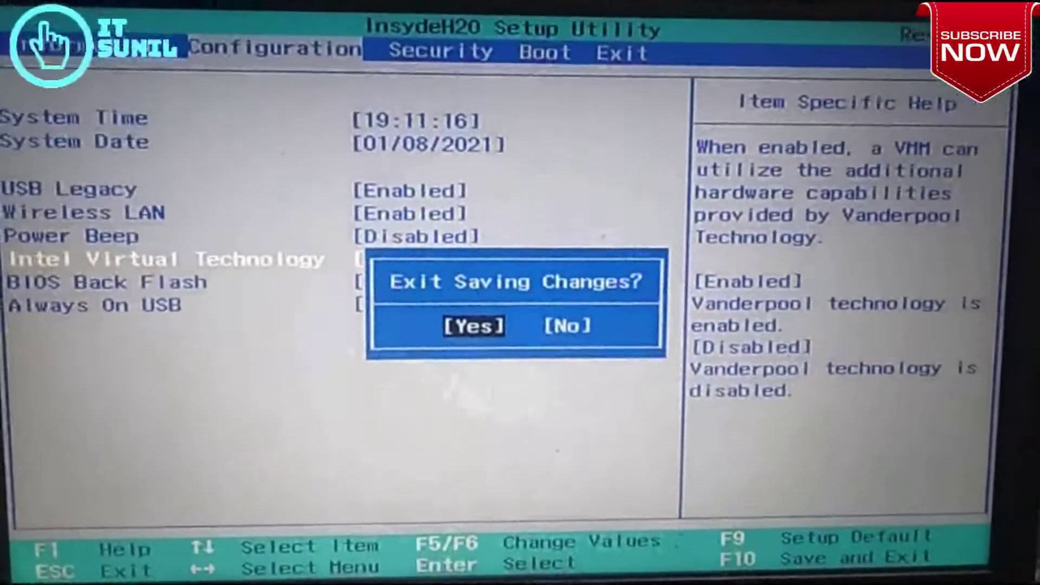